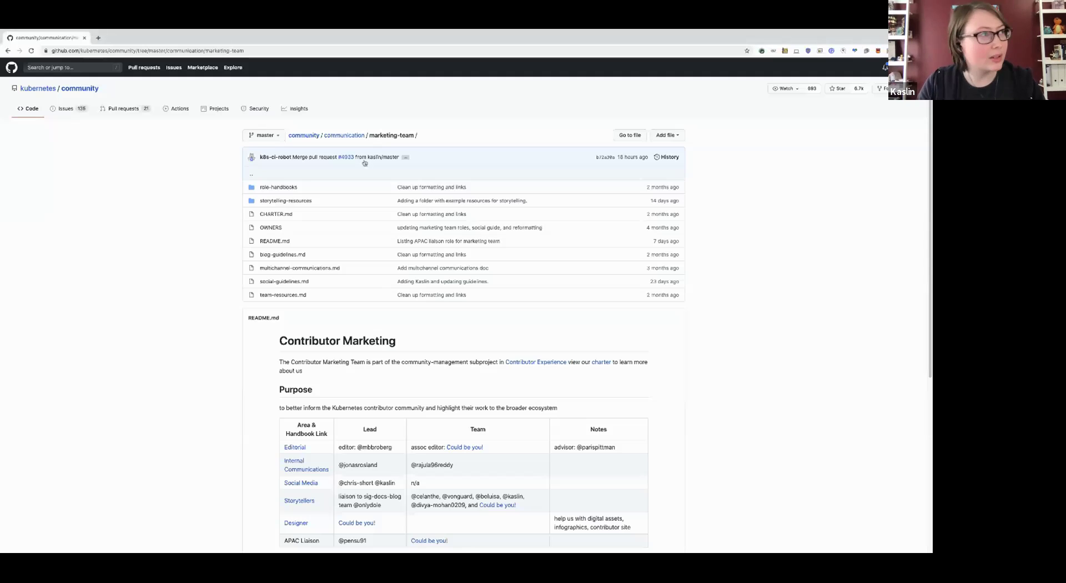
# Open example-topics.md in the marketing team's storytelling-resources folder and examine its starter topic questions.
pyautogui.scroll(-5, 240, 309)
pyautogui.scroll(10, 239, 310)
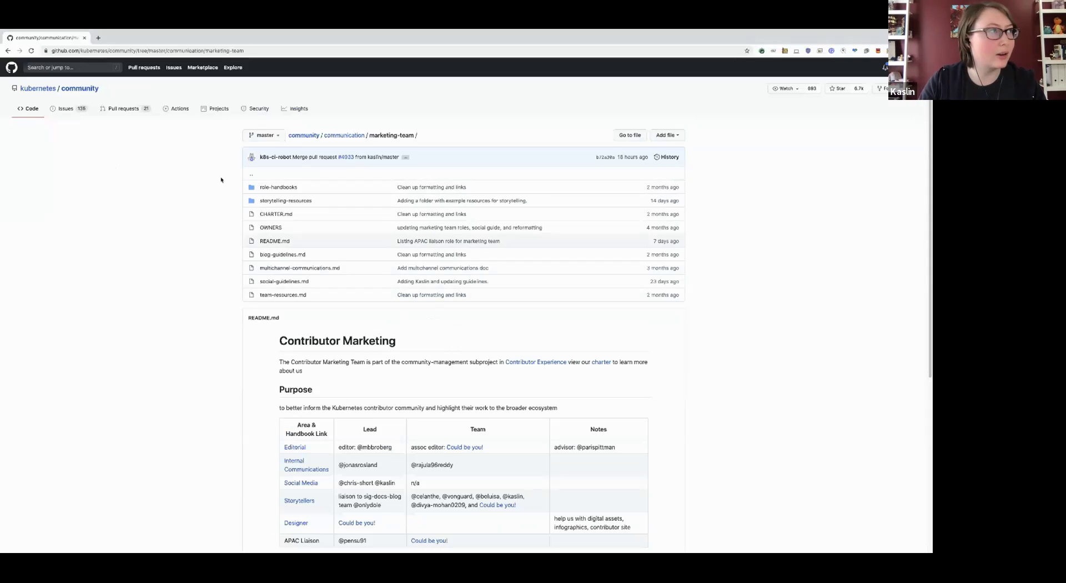
pyautogui.click(299, 203)
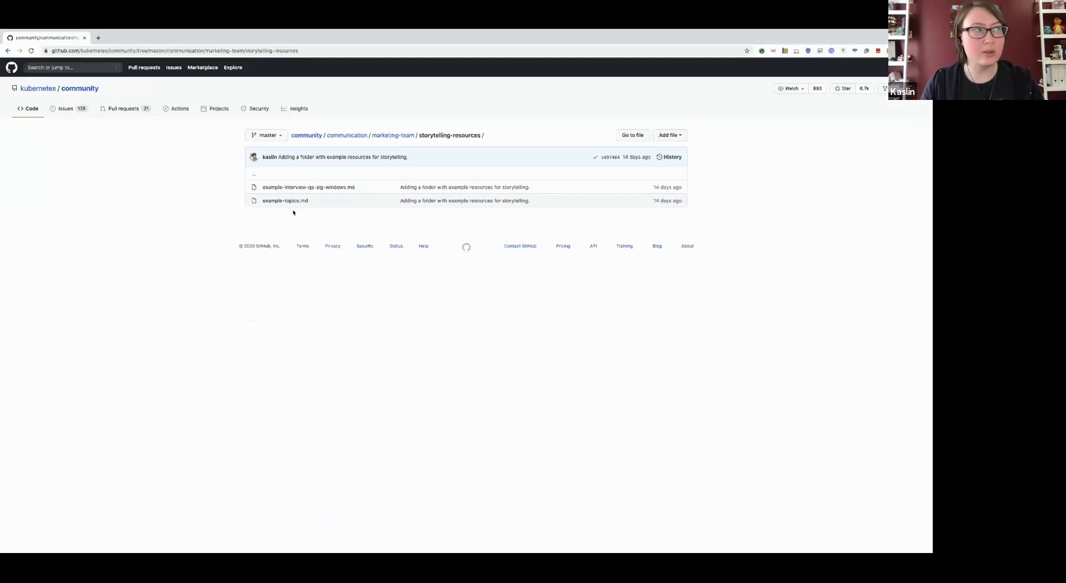
pyautogui.click(304, 201)
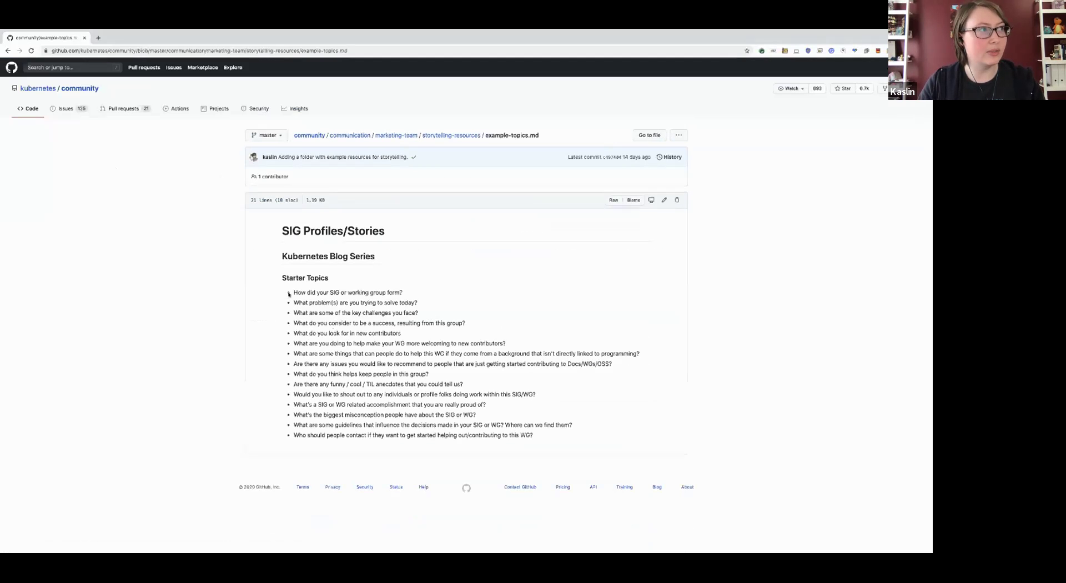
pyautogui.moveTo(294, 291); pyautogui.dragTo(573, 440)
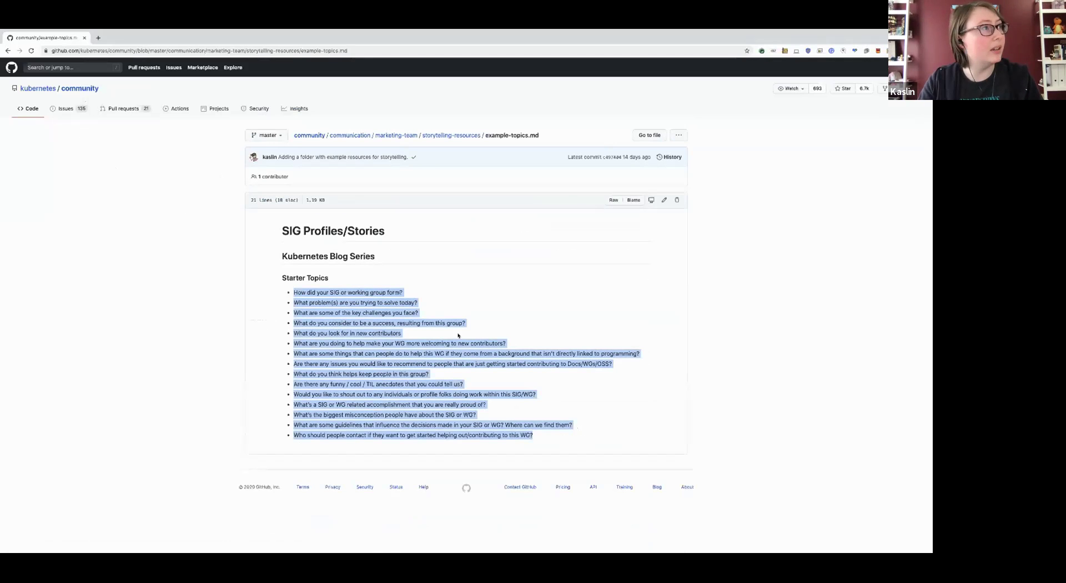
pyautogui.click(369, 381)
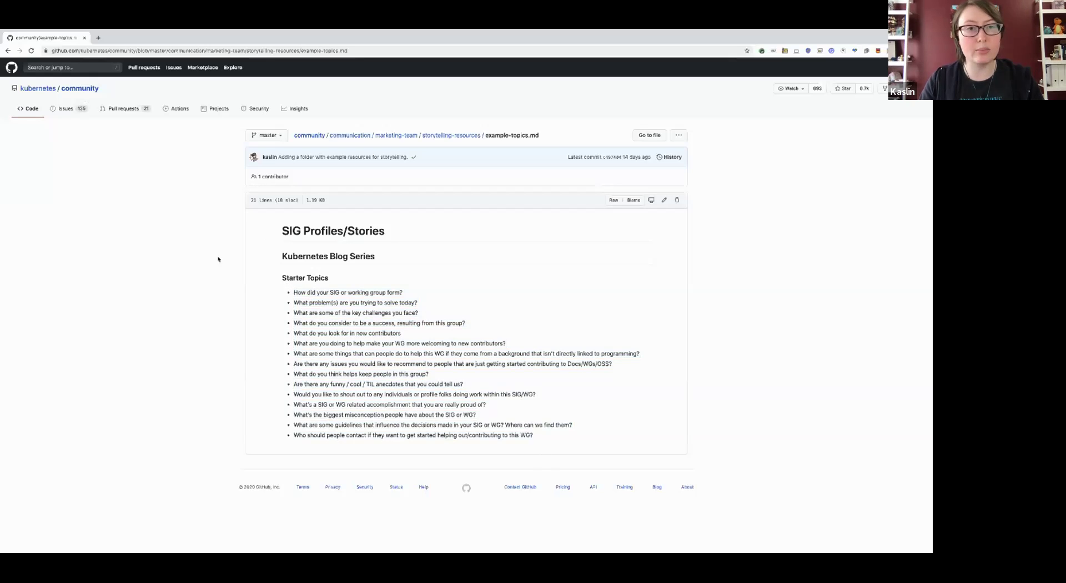
pyautogui.click(8, 50)
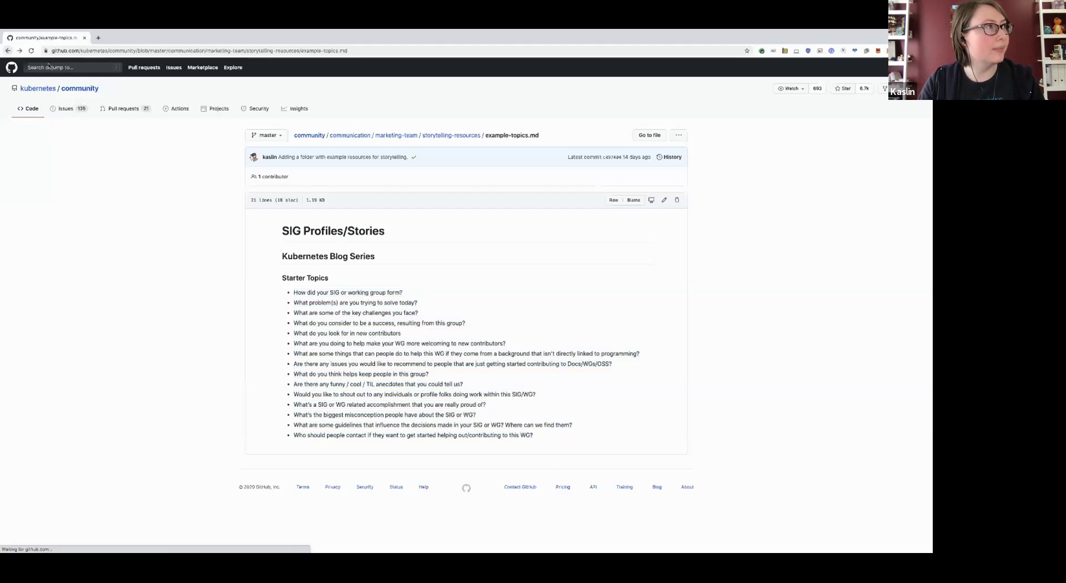
# Review the interview questions in example-interview-qs-sig-windows.md, then return to the storytelling-resources folder.
pyautogui.click(338, 188)
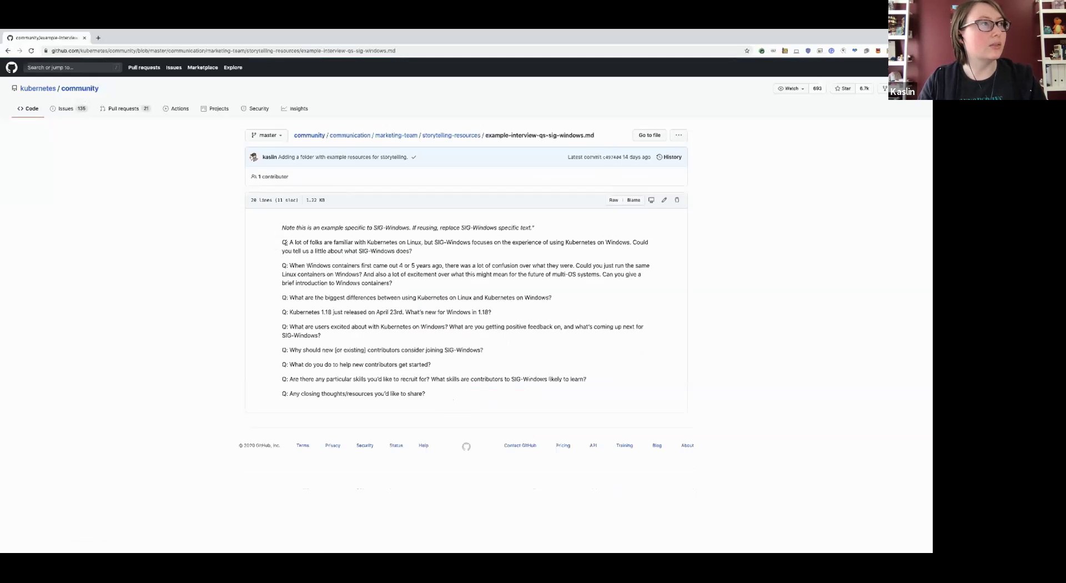
pyautogui.moveTo(285, 242); pyautogui.dragTo(489, 395)
pyautogui.click(487, 396)
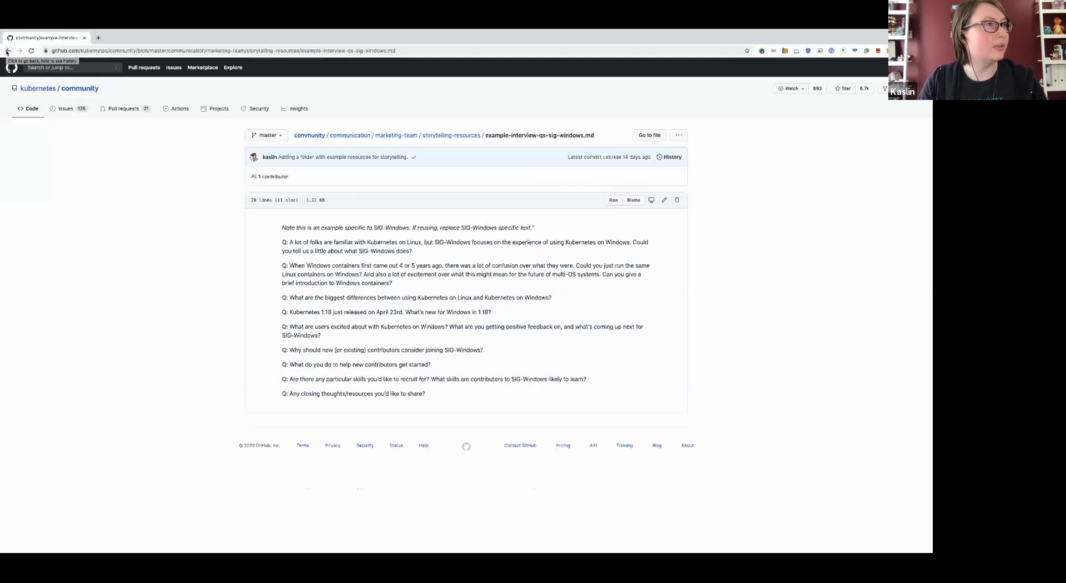
pyautogui.click(6, 51)
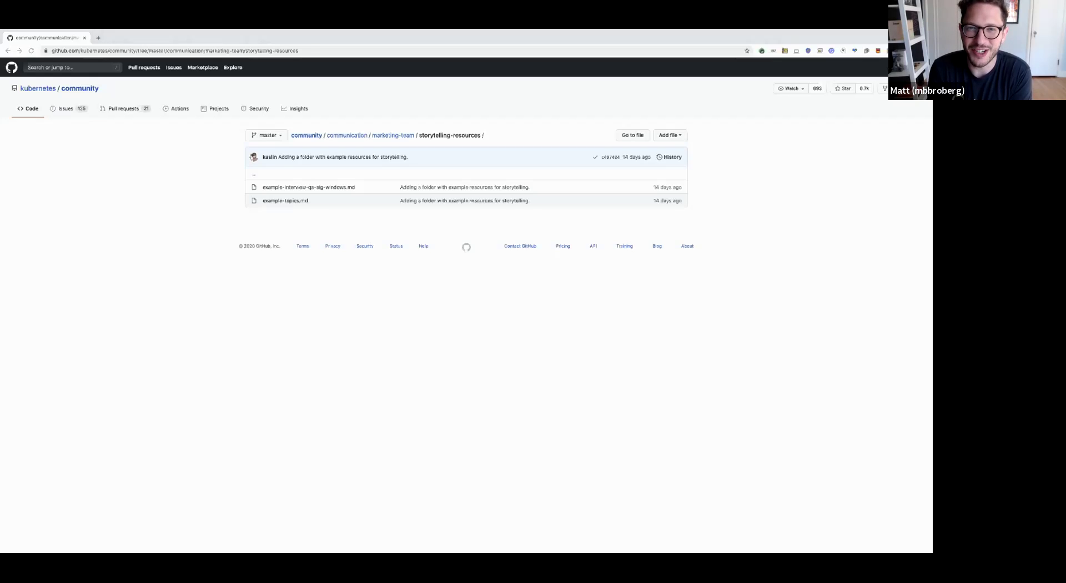
pyautogui.click(284, 200)
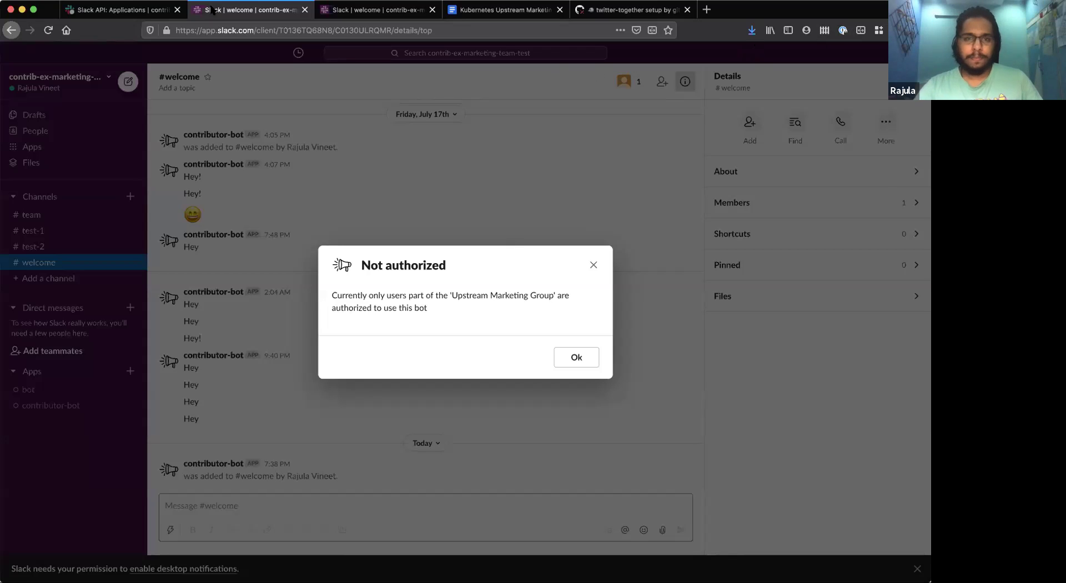
# Switch to Slack, launch contributor-bot's Post a message form from #welcome, and select the channels test-1 and test-2.
pyautogui.click(229, 502)
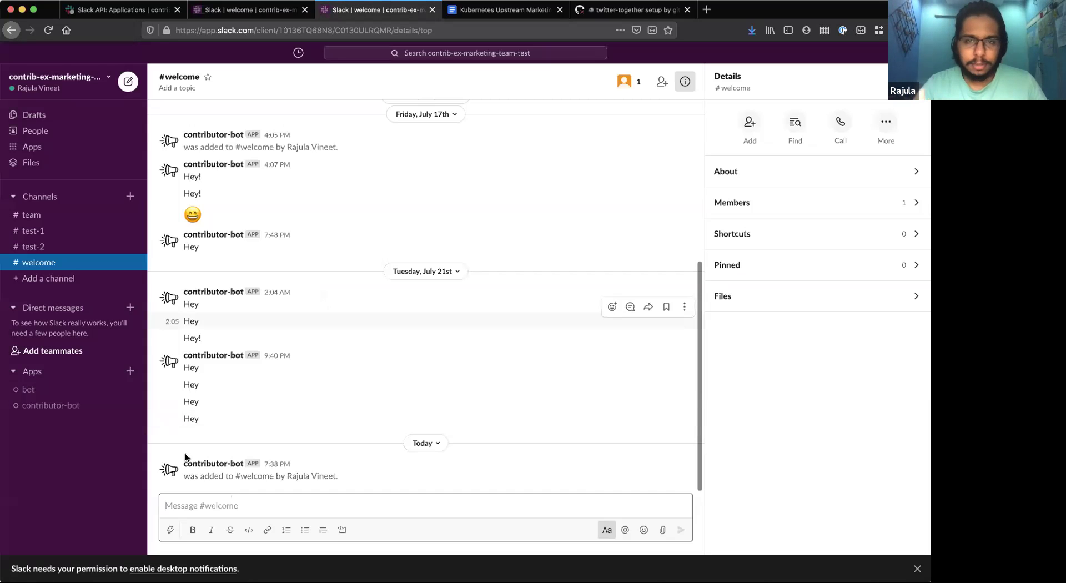
pyautogui.click(170, 532)
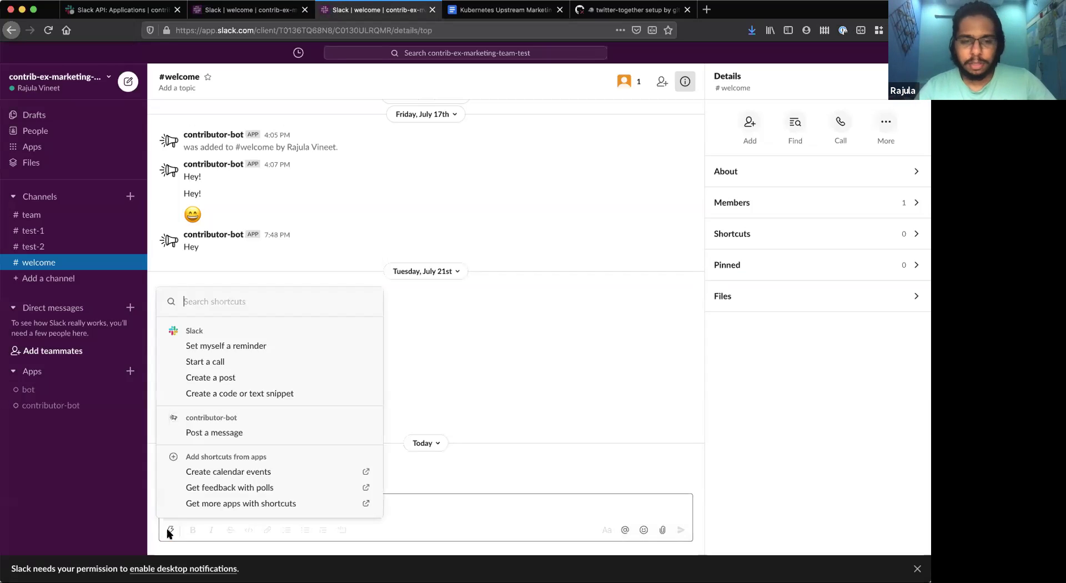
pyautogui.click(253, 433)
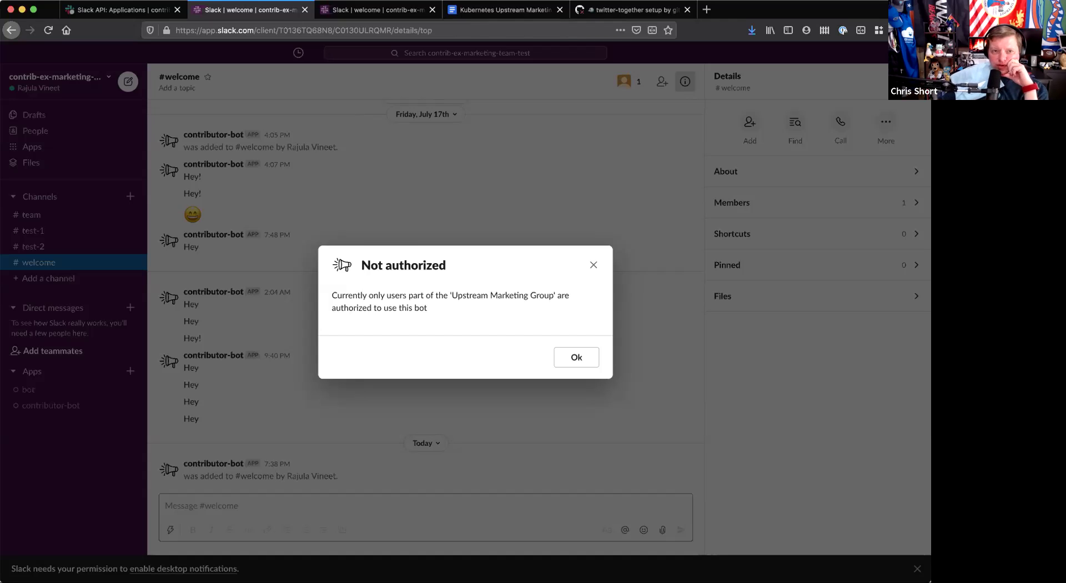
pyautogui.click(401, 9)
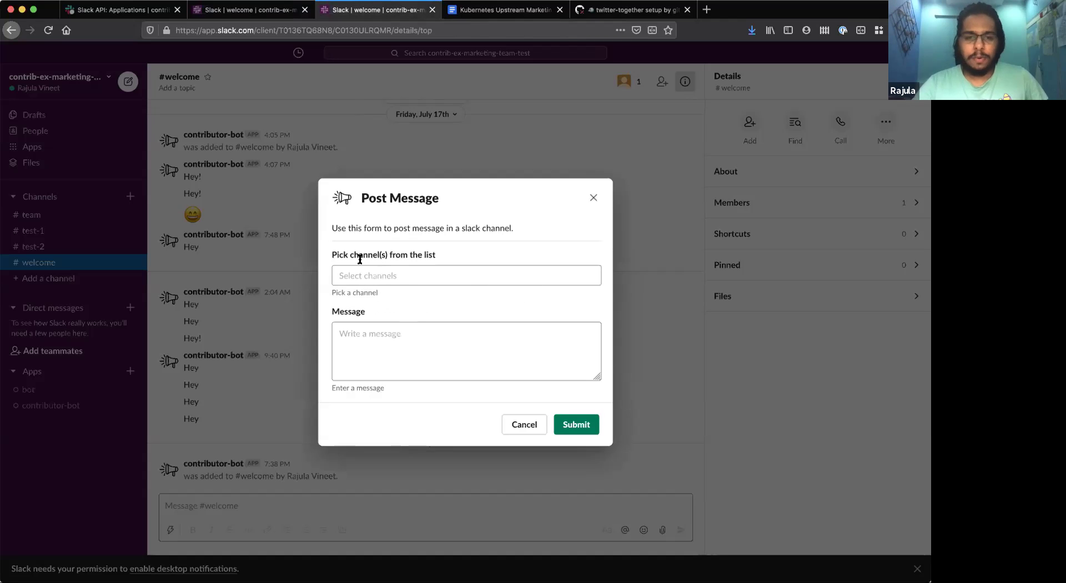
pyautogui.click(366, 276)
pyautogui.click(360, 345)
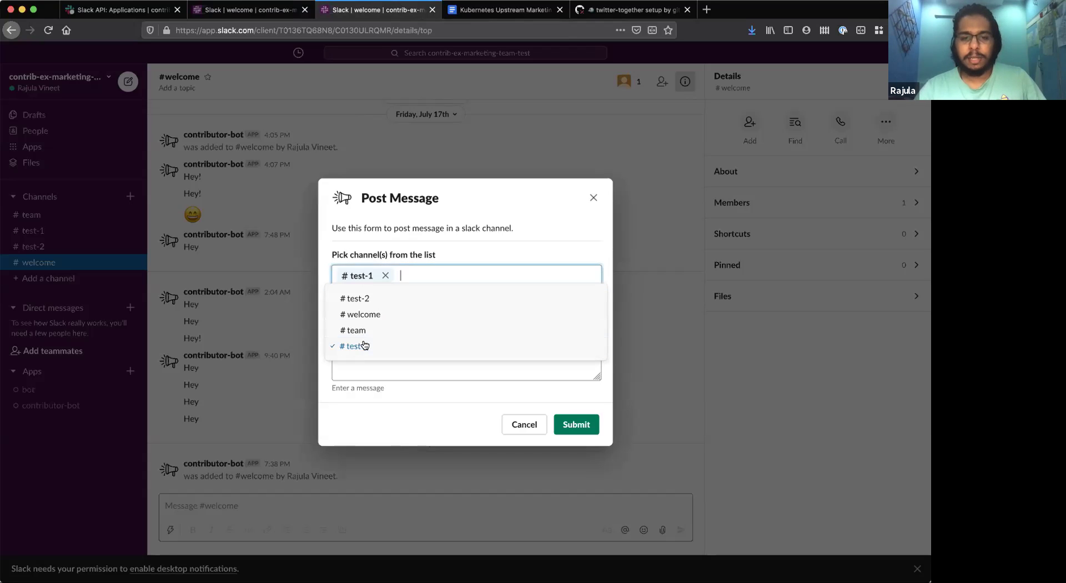
pyautogui.click(542, 225)
pyautogui.click(412, 353)
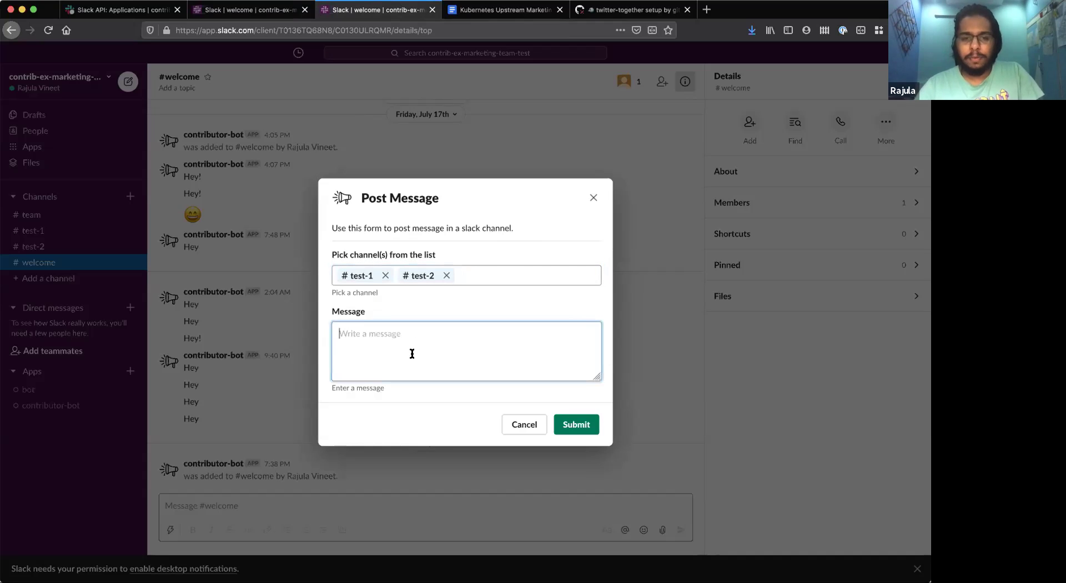
# Try to post "Hey! This is from the slack bot!" to the selected channels and dismiss the form.
pyautogui.write('Hey! T')
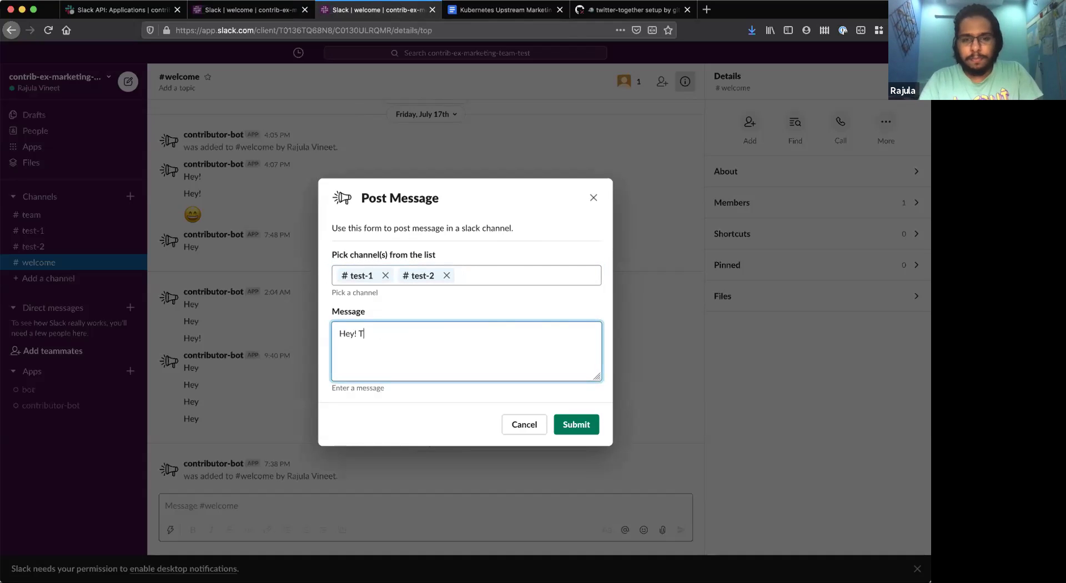
pyautogui.write('his is from the')
pyautogui.press('BackSpace')
pyautogui.press('BackSpace')
pyautogui.write('he slack bot!')
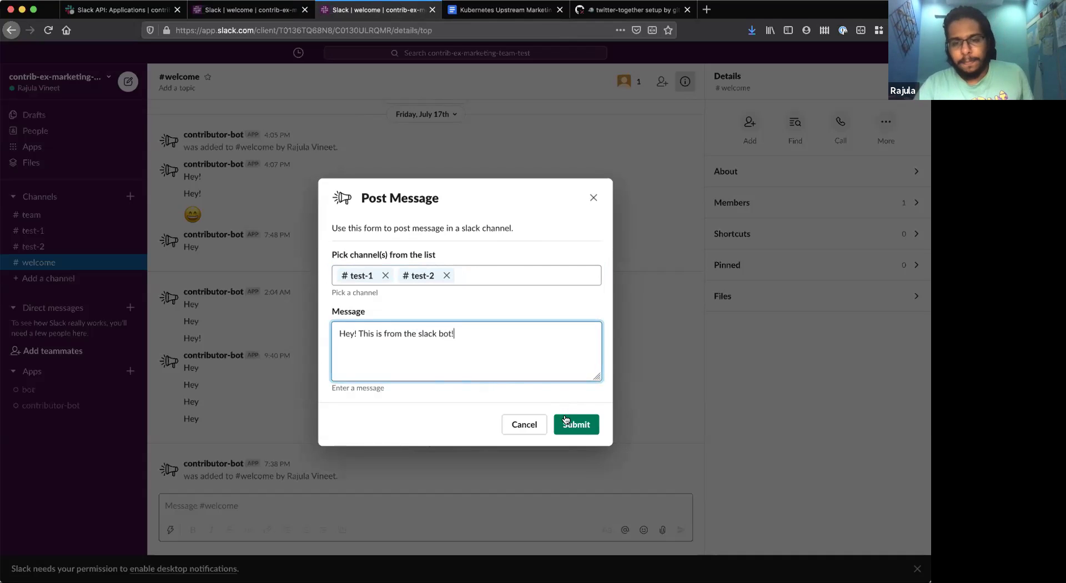
pyautogui.click(569, 423)
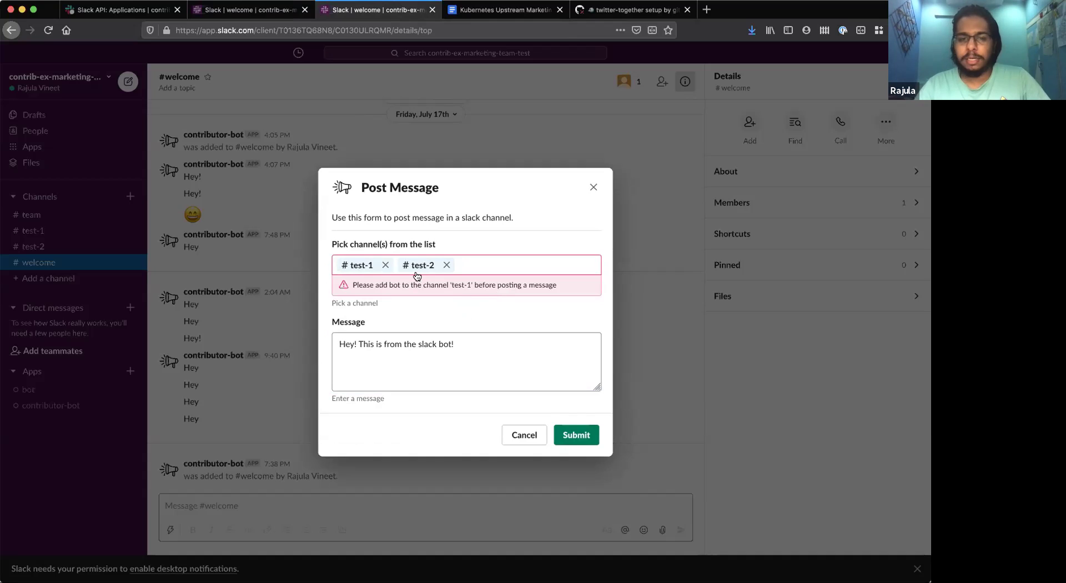
pyautogui.click(592, 188)
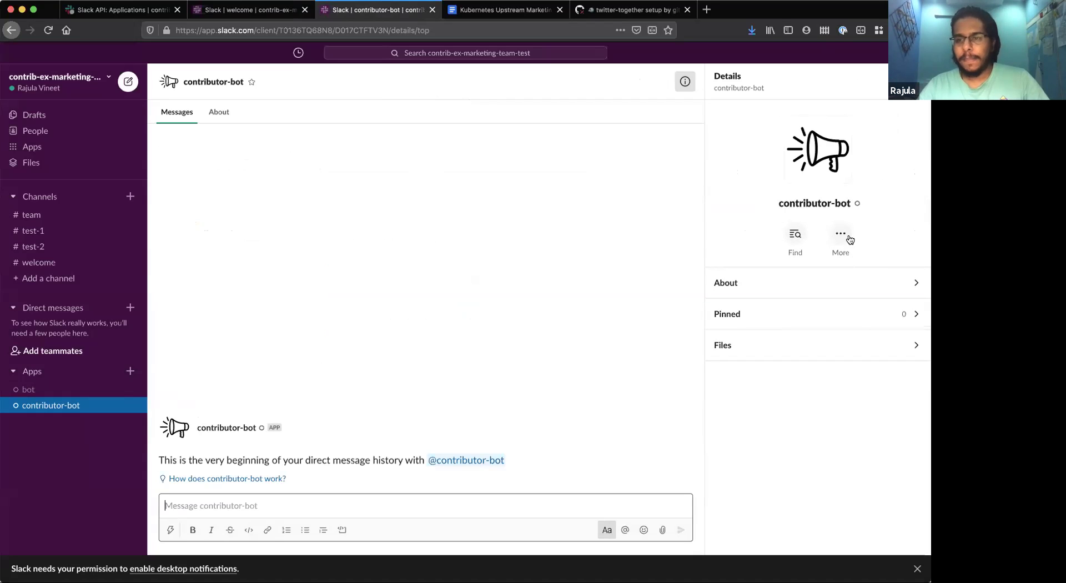
# Add the contributor-bot app to the test-1 channel and go back to #welcome.
pyautogui.click(840, 234)
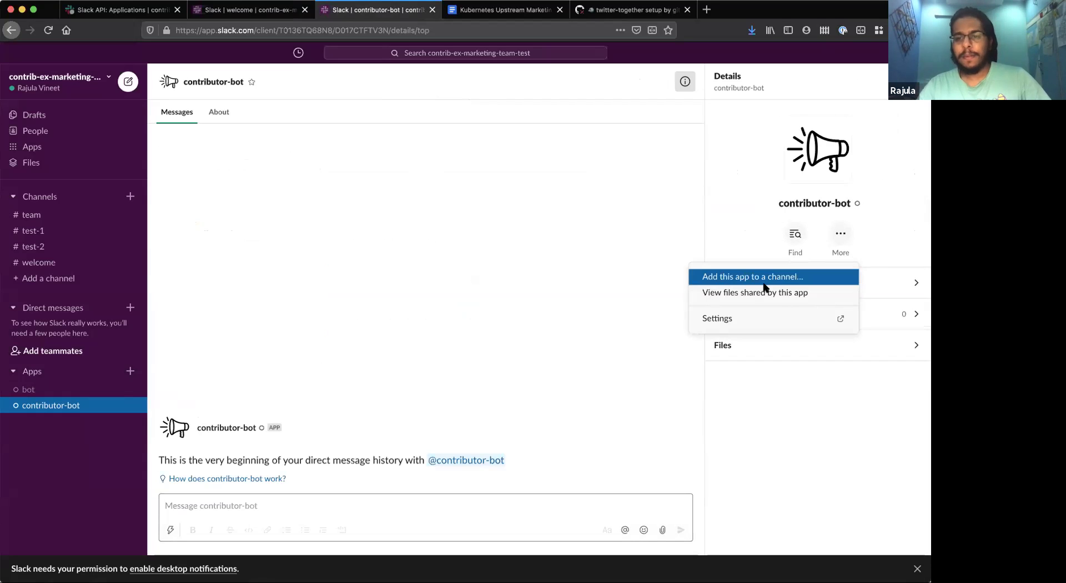
pyautogui.click(702, 277)
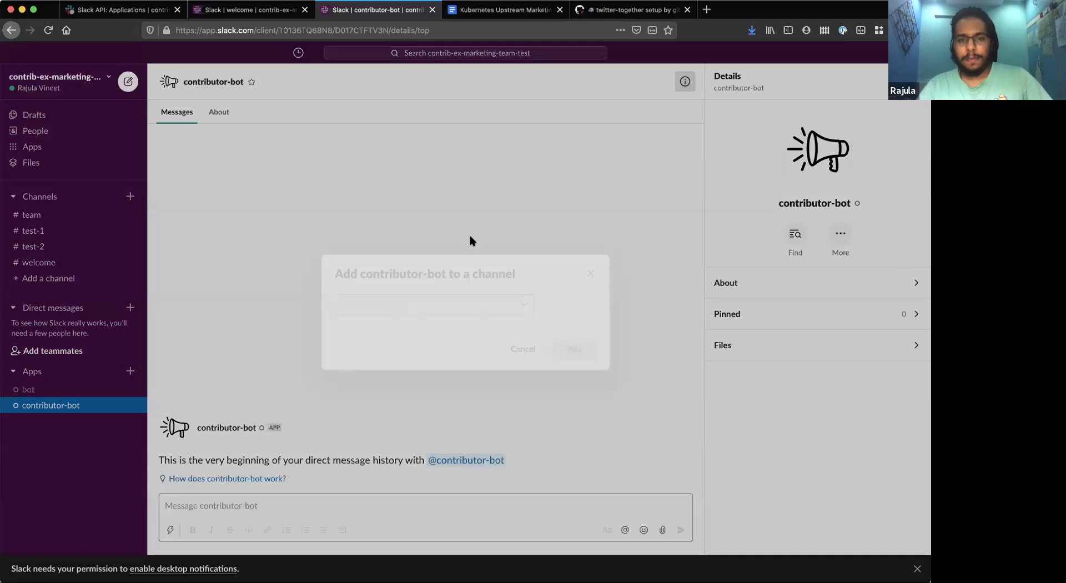
pyautogui.click(433, 304)
pyautogui.click(399, 339)
pyautogui.click(575, 349)
pyautogui.click(89, 270)
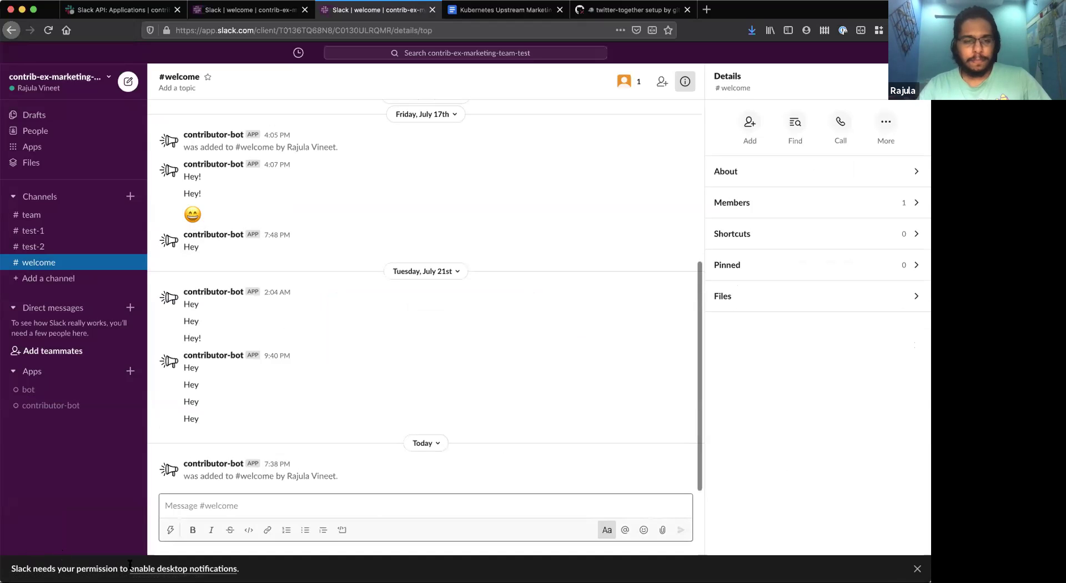
# Start contributor-bot's Post a message form again and choose test-1 and test-2 as the target channels.
pyautogui.click(170, 530)
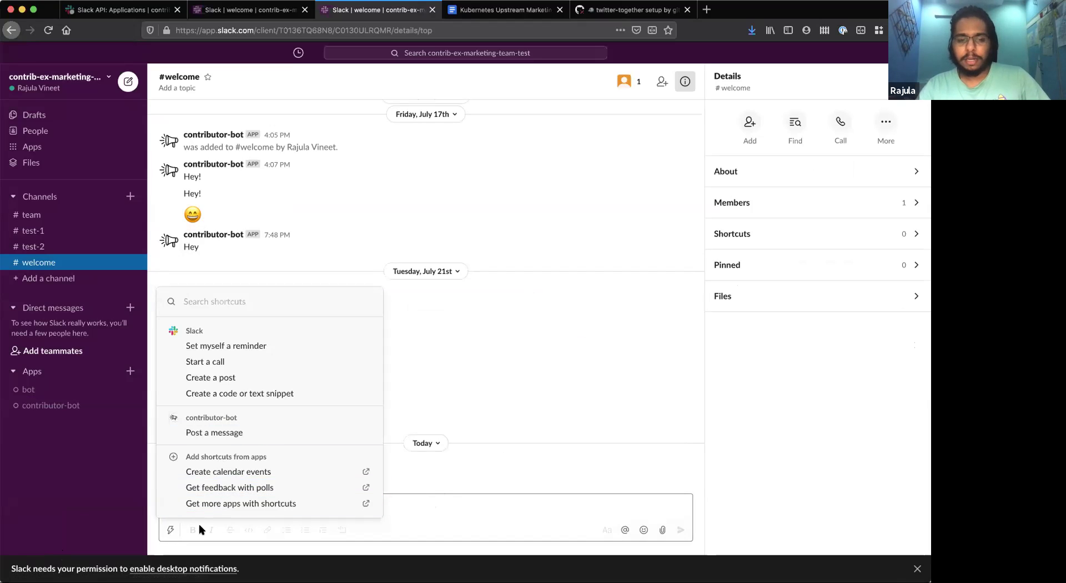
pyautogui.click(293, 431)
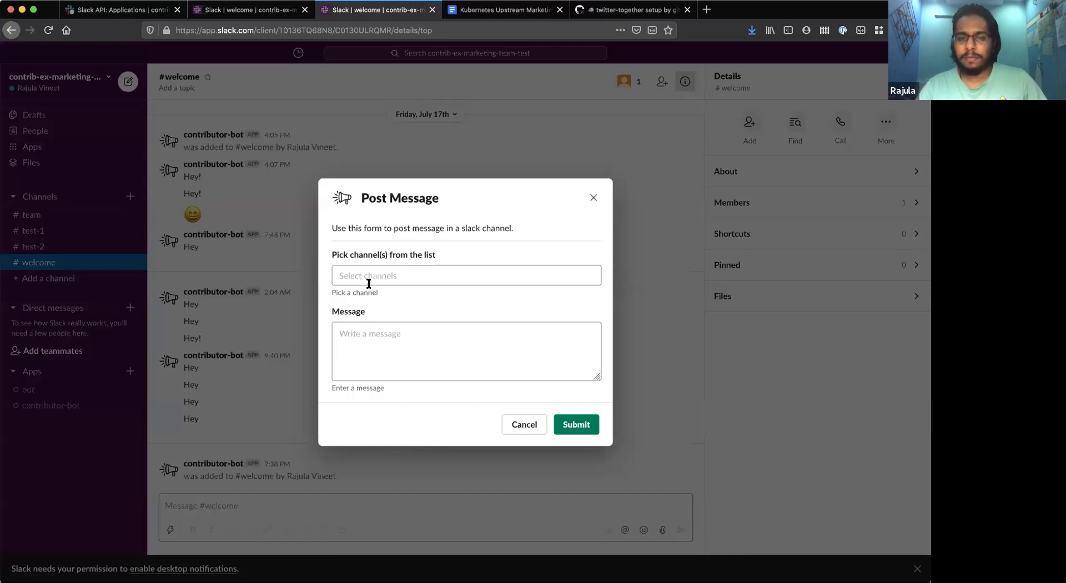
pyautogui.click(369, 280)
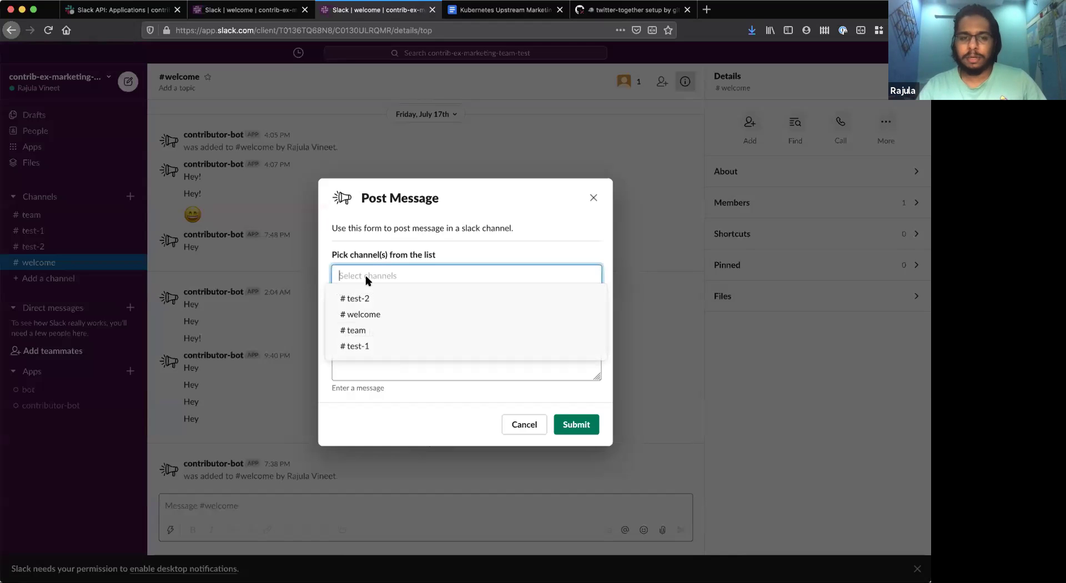
pyautogui.click(358, 346)
pyautogui.click(358, 298)
# Write the message "Hey! This is from a slack bot!" and submit it to both selected channels.
pyautogui.click(411, 343)
pyautogui.write('Hey!')
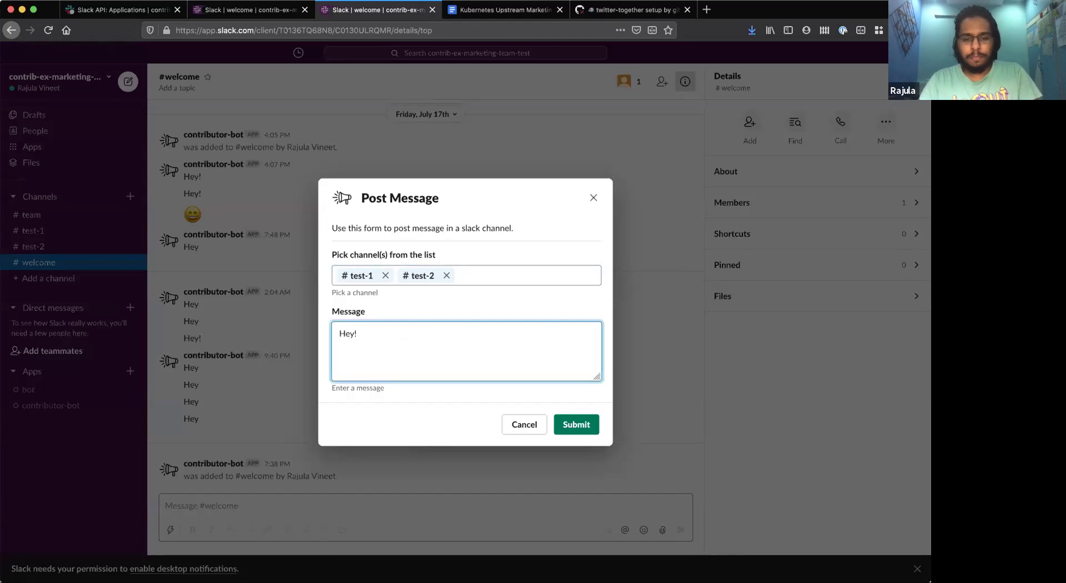
pyautogui.write(' This is from a slac')
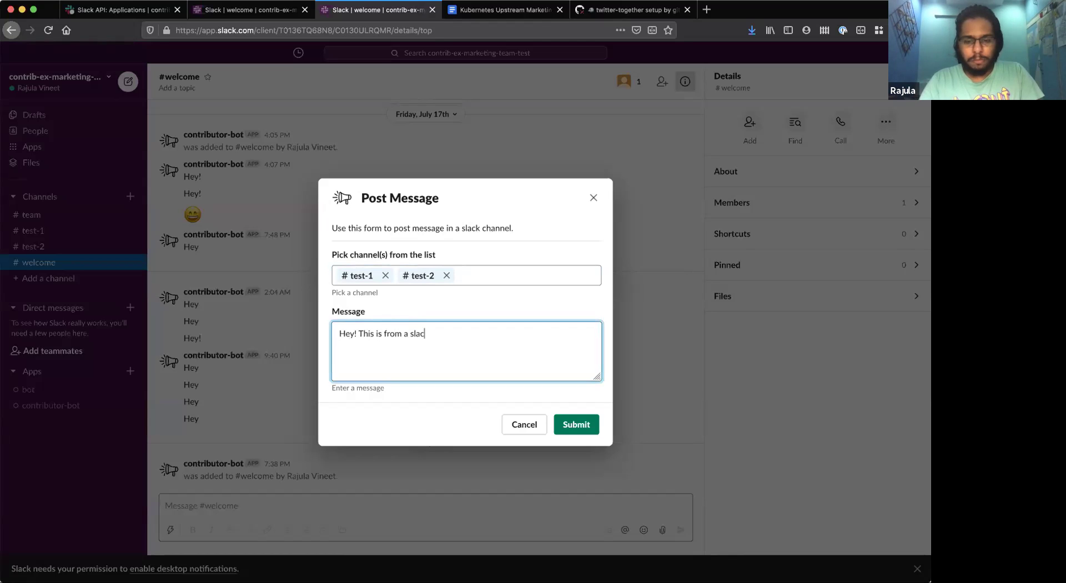
pyautogui.write('k bot!')
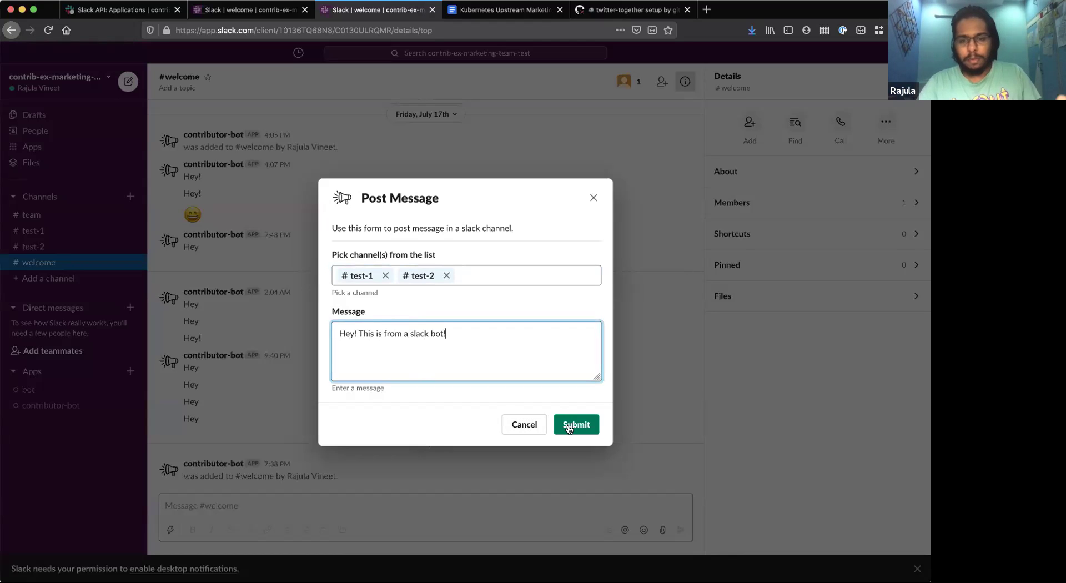
pyautogui.click(571, 424)
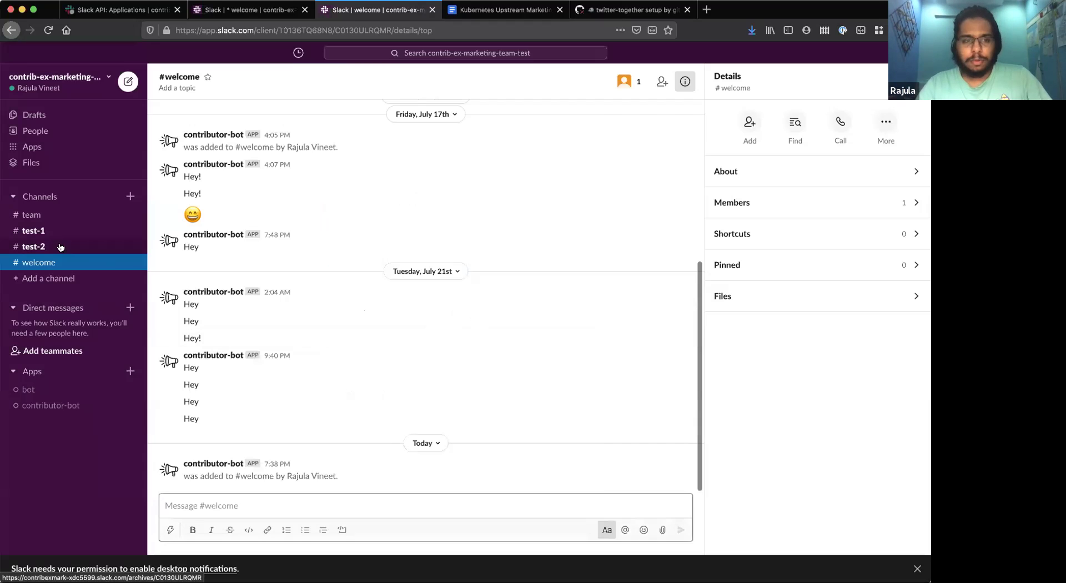
# Check the test-1 and test-2 channels for the message posted by contributor-bot.
pyautogui.click(42, 232)
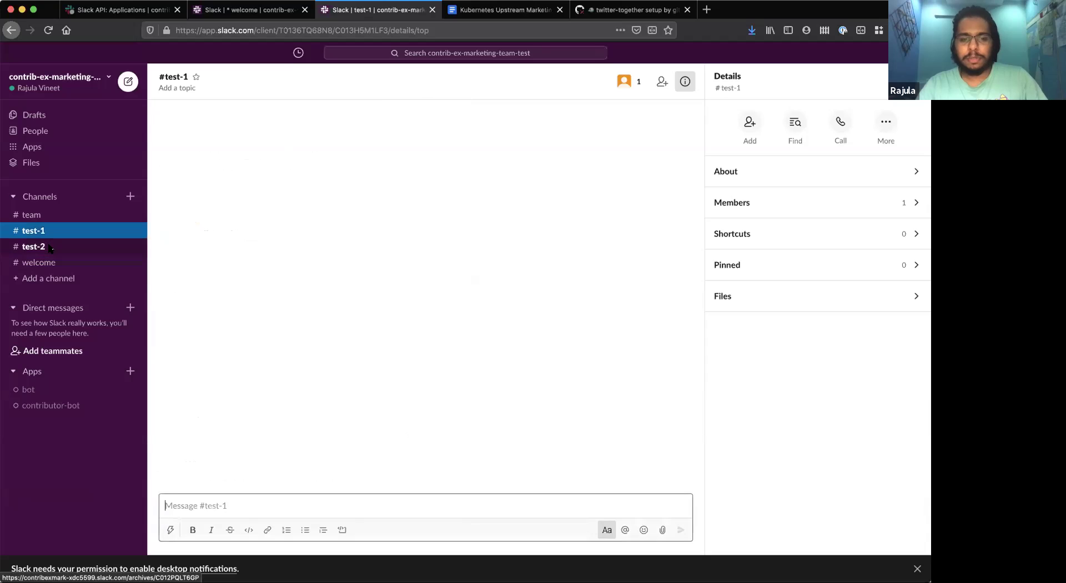
pyautogui.click(49, 247)
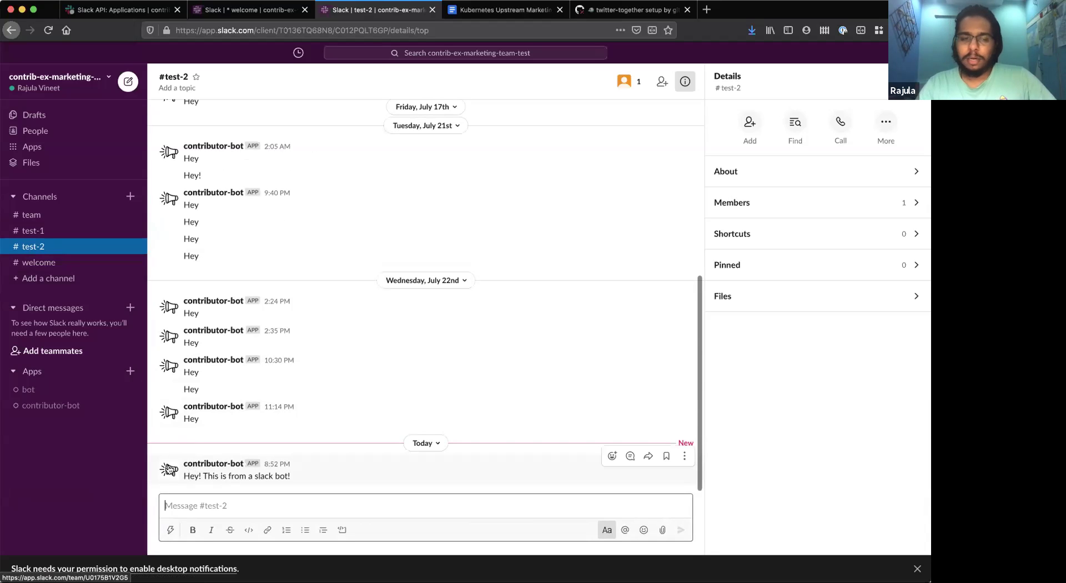
pyautogui.click(85, 247)
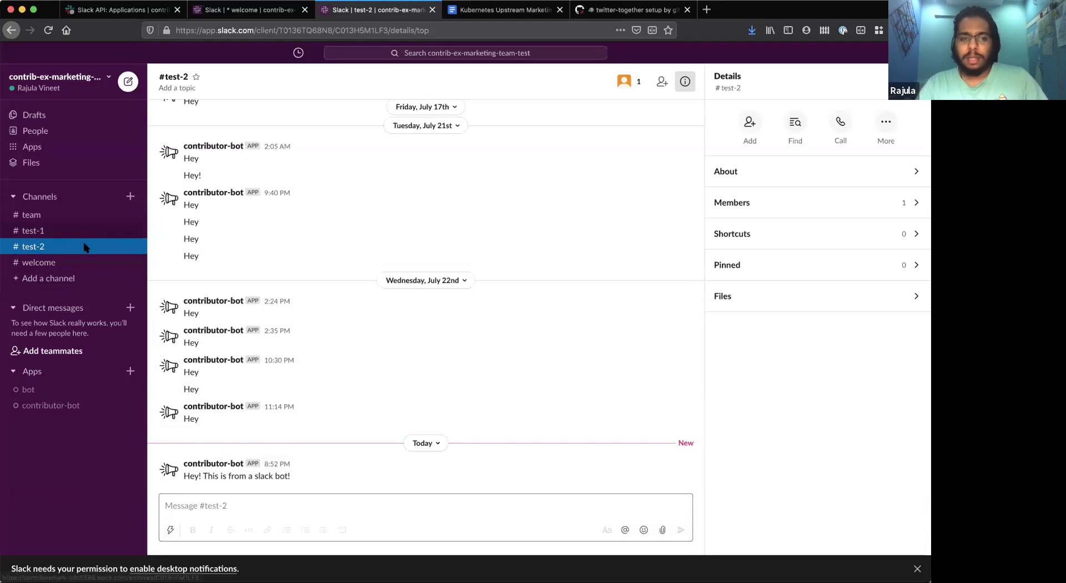
pyautogui.click(83, 230)
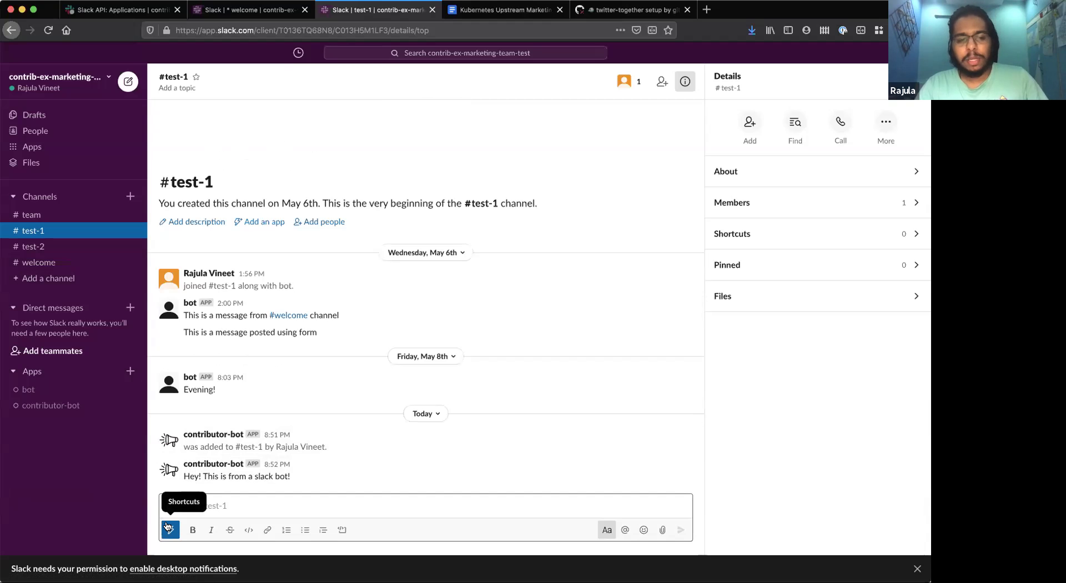
# Bring up contributor-bot's Post a message form from #test-1 and compare it with the bot dialog in the other Slack session.
pyautogui.click(168, 527)
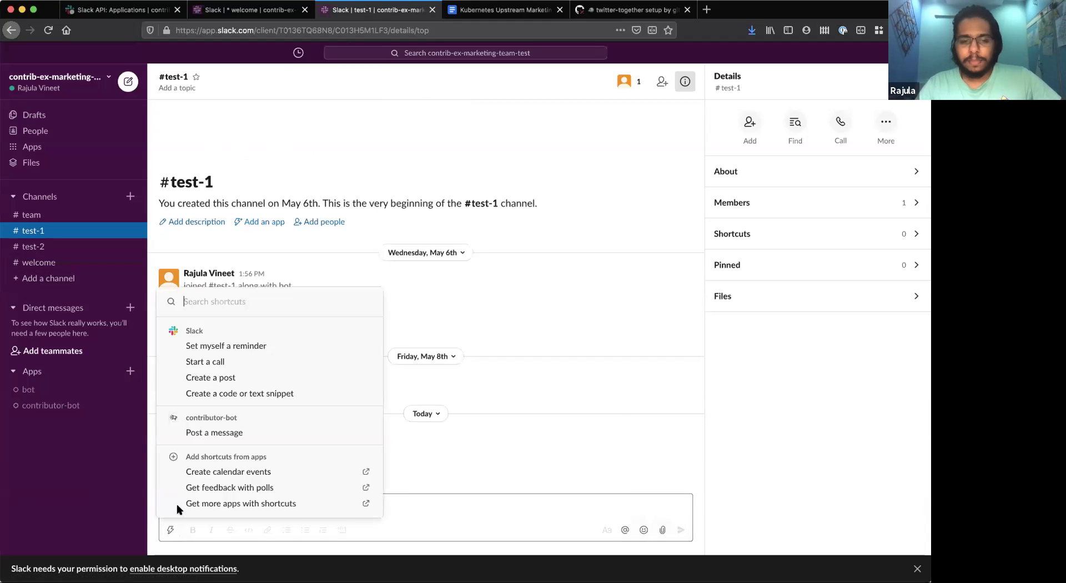
pyautogui.click(205, 435)
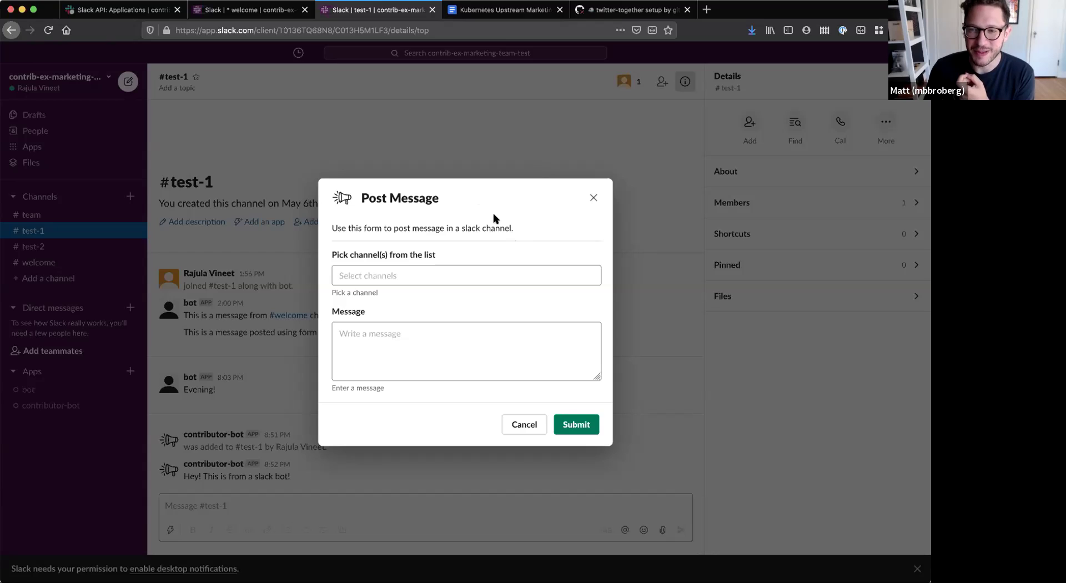
pyautogui.click(430, 350)
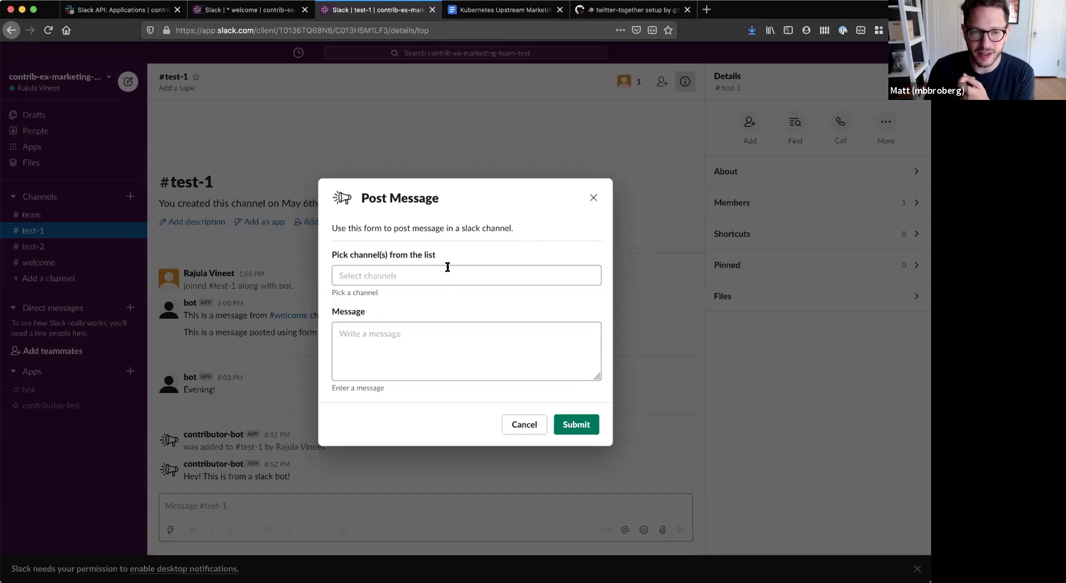
pyautogui.click(447, 267)
pyautogui.click(414, 372)
pyautogui.click(445, 281)
pyautogui.click(492, 244)
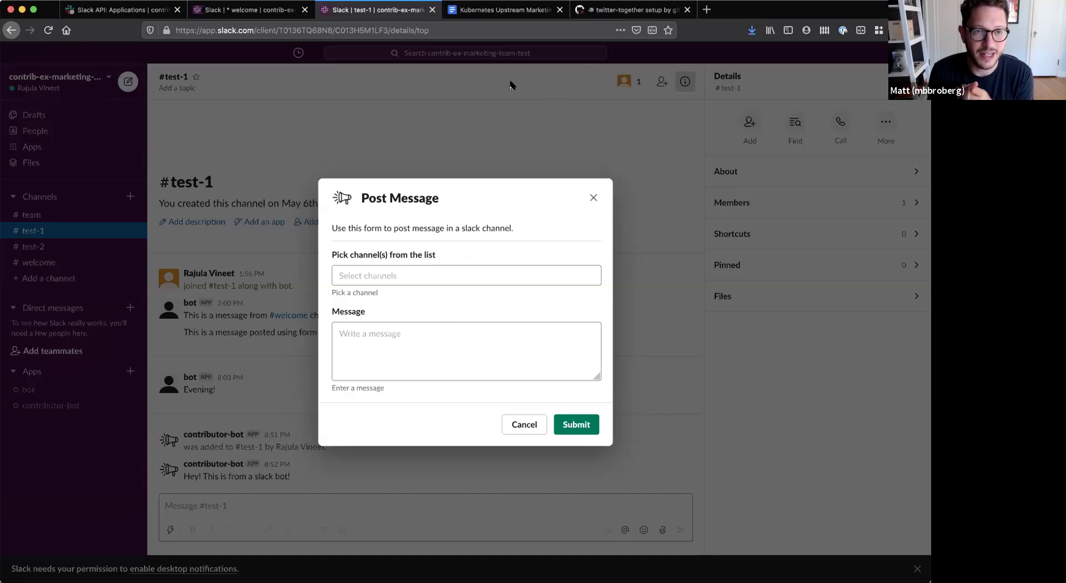
pyautogui.click(261, 11)
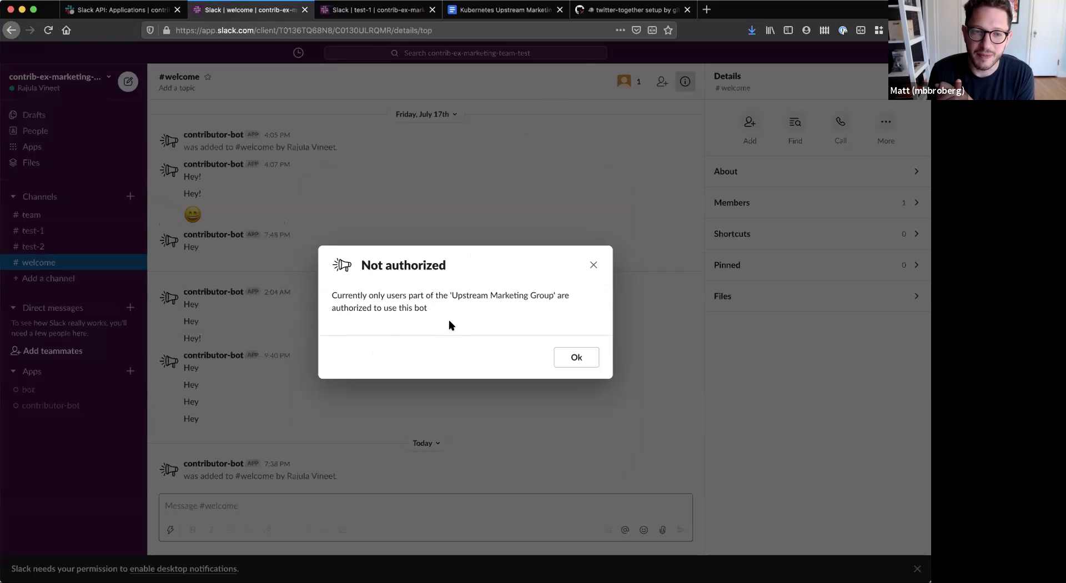
pyautogui.click(375, 6)
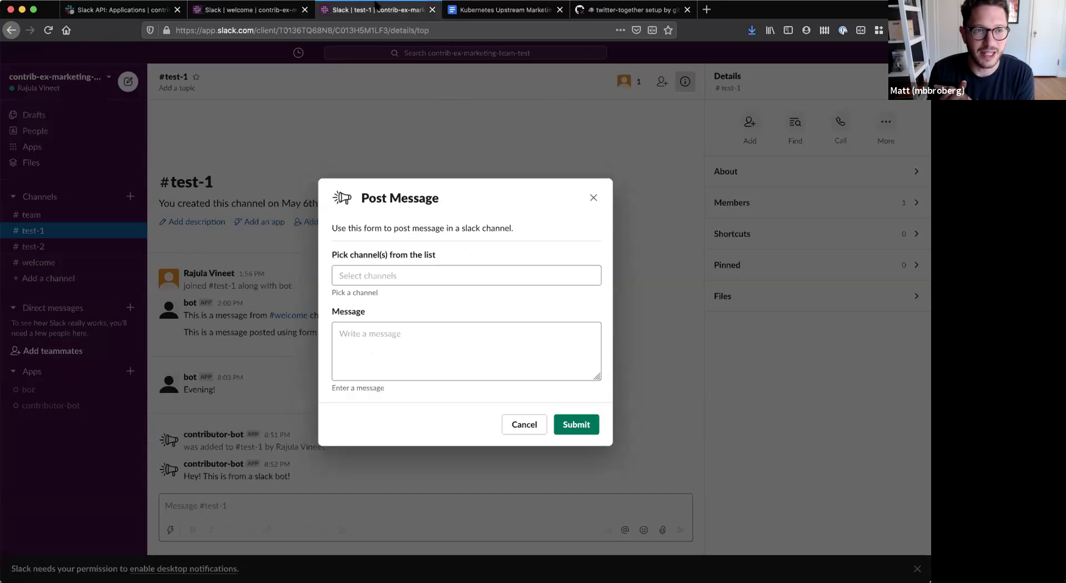